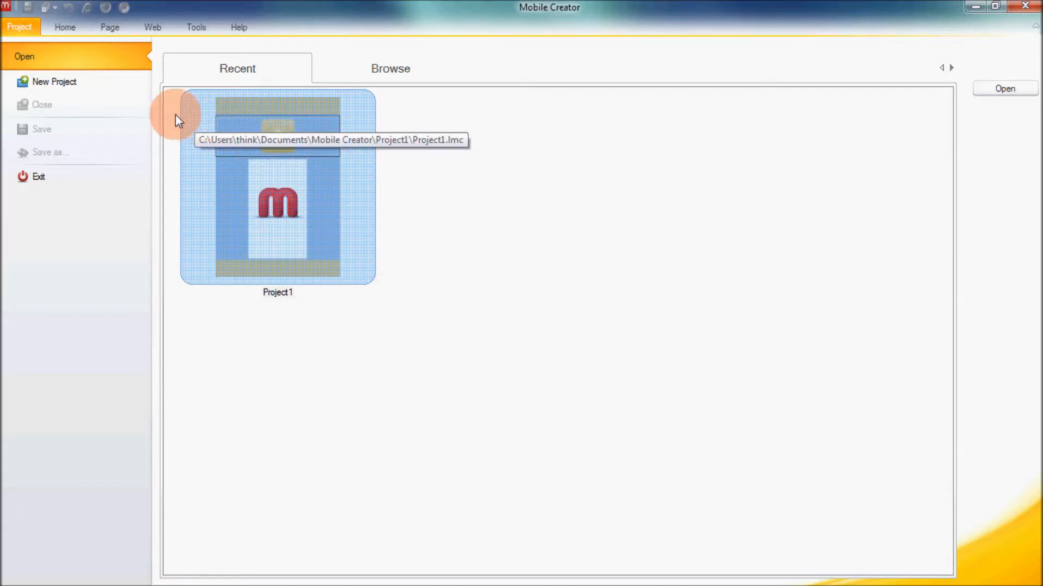
Step: Create a new empty project named Project2 with the customized color palette
click(73, 82)
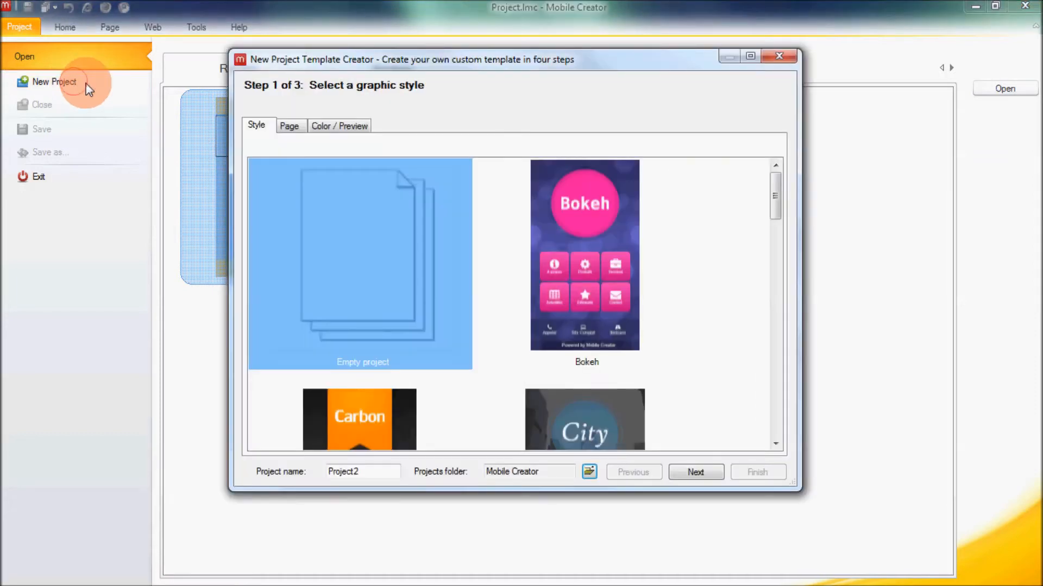
click(333, 213)
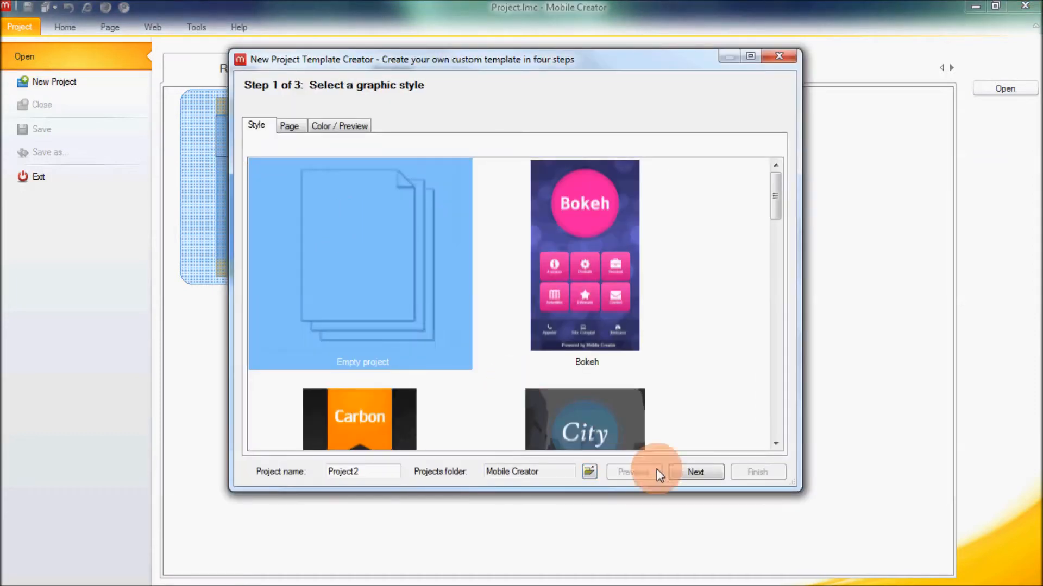
click(688, 474)
click(689, 473)
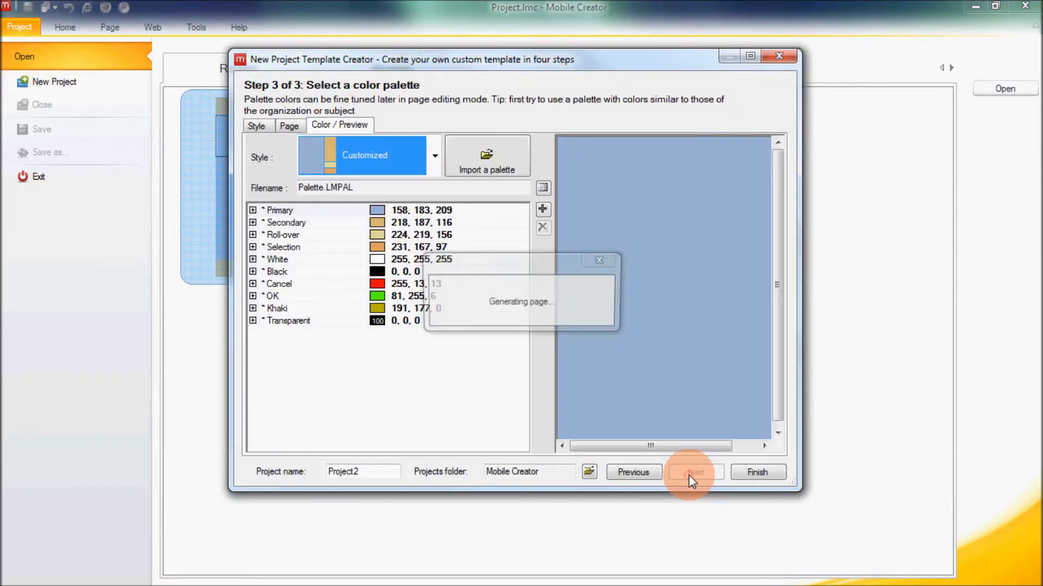
click(737, 474)
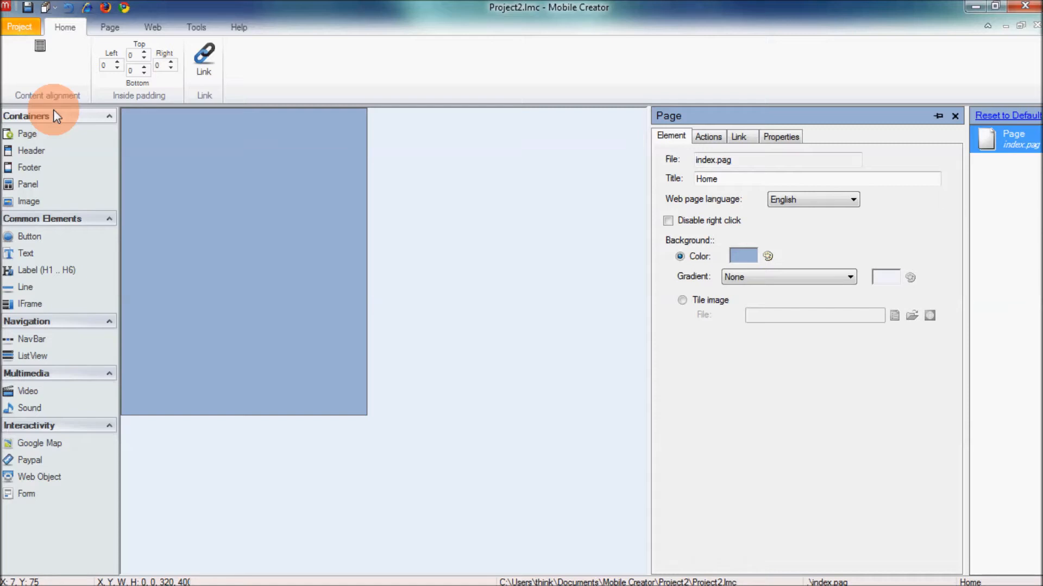
Step: Add a header, a footer and a panel with a button inside it to the index.pag page
click(53, 158)
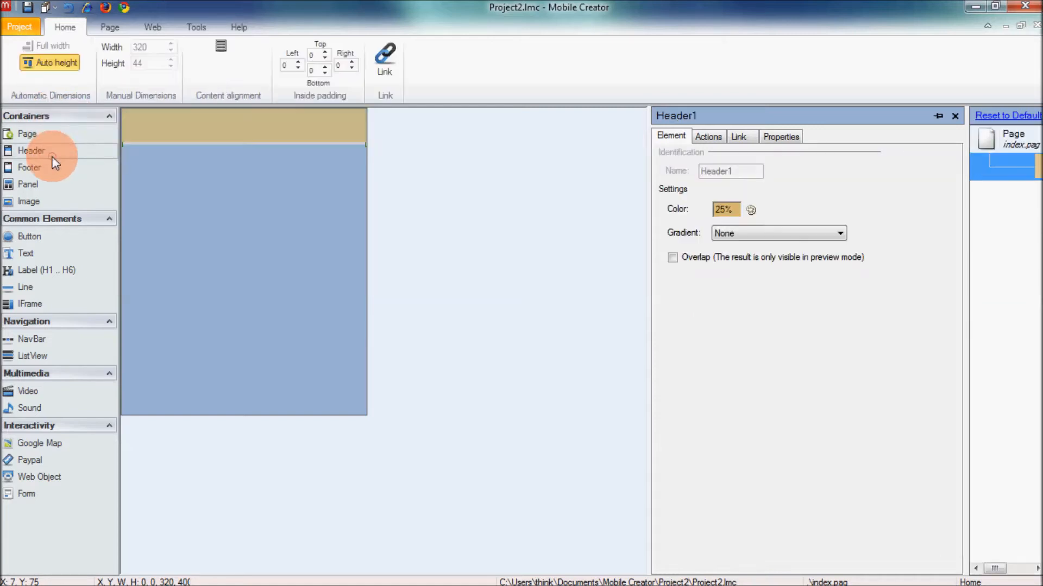
click(53, 165)
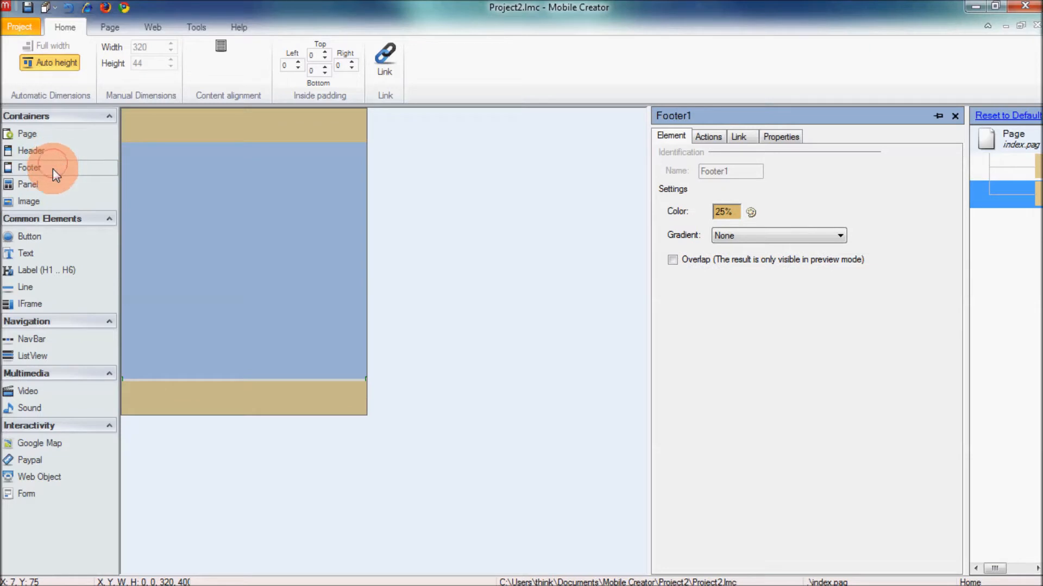
click(53, 183)
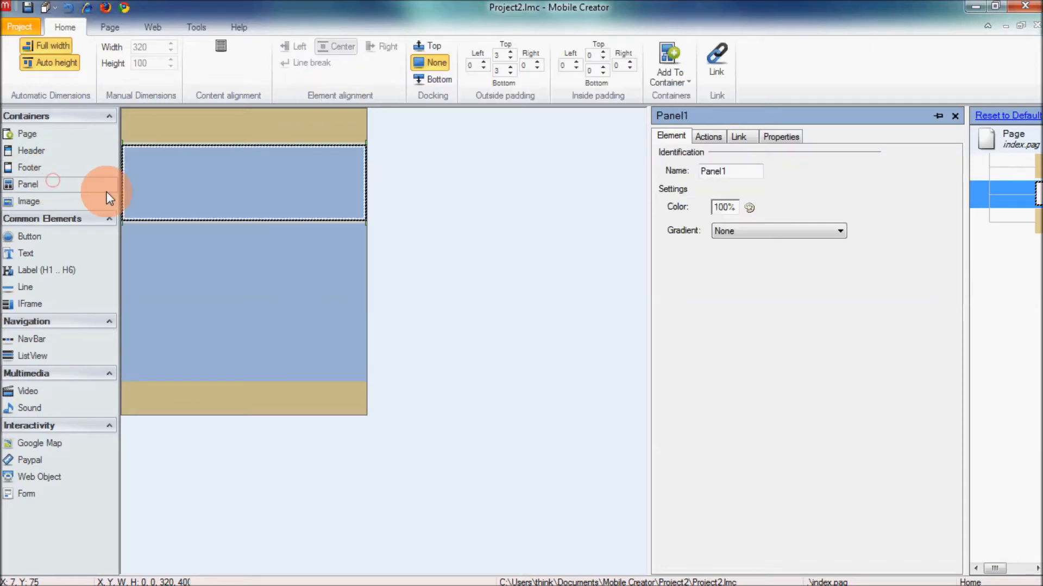
click(92, 239)
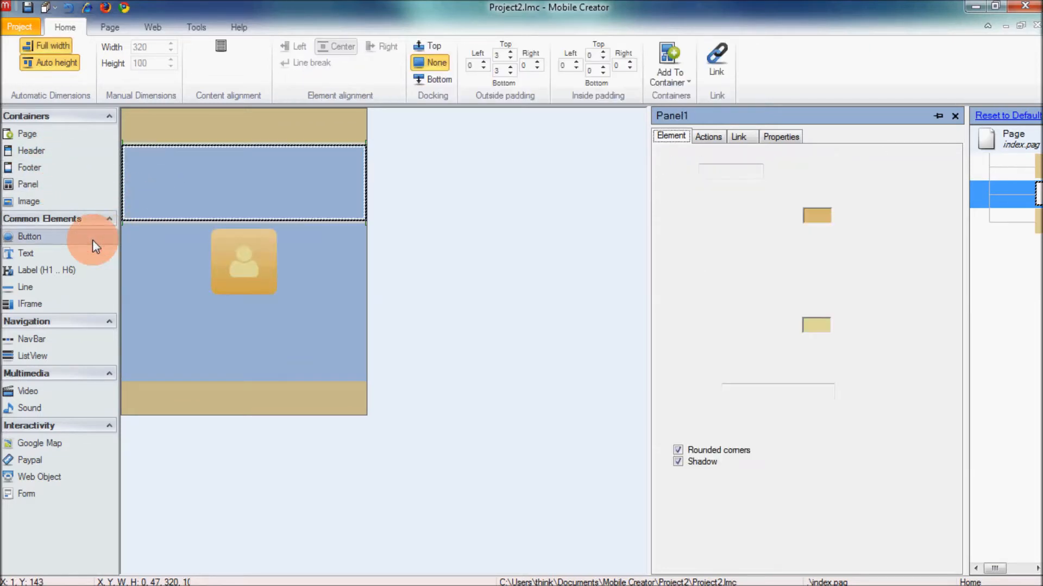
click(124, 235)
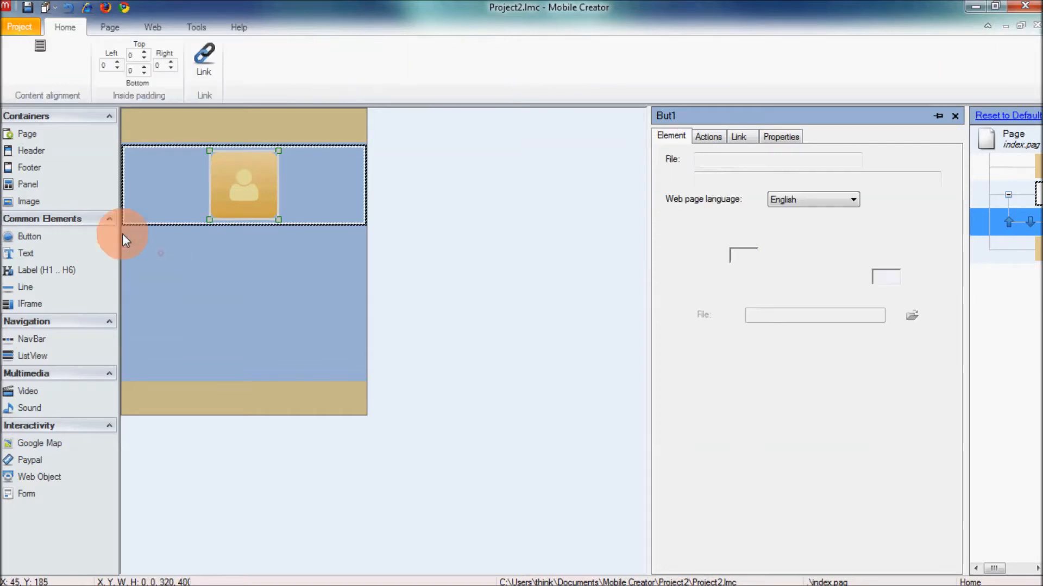
Step: Insert the image img_sect6_150x120_mc.png on the page below the panel
click(66, 201)
drag(323, 99, 331, 296)
click(249, 192)
click(368, 340)
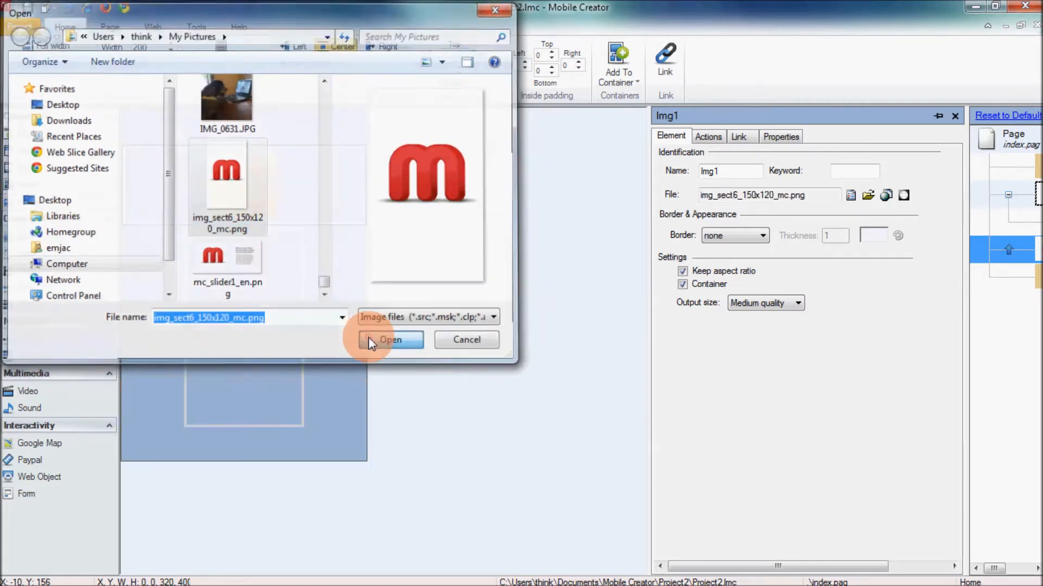
click(378, 344)
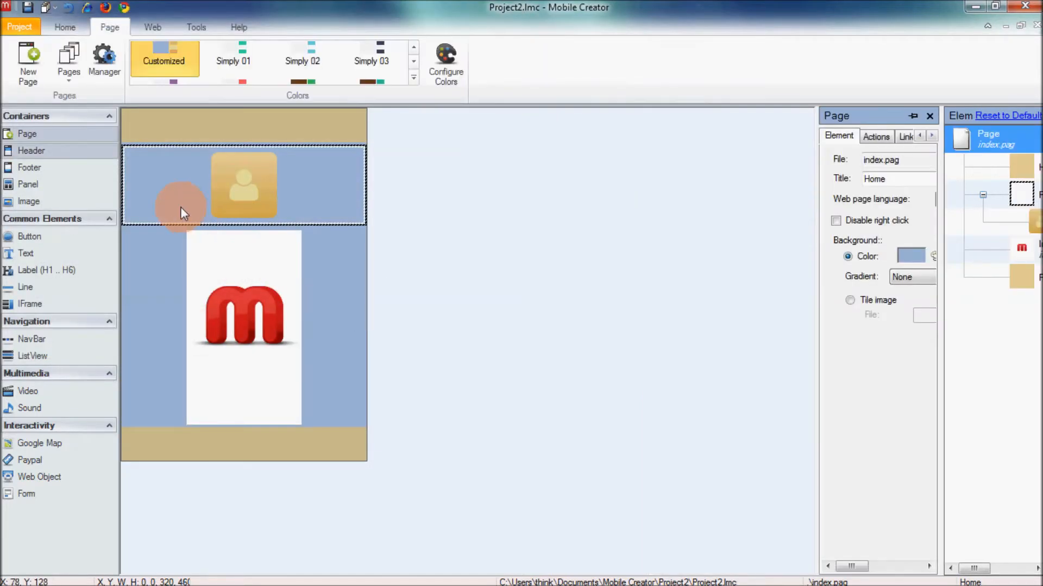
Step: Try to add a second header to the page
click(36, 152)
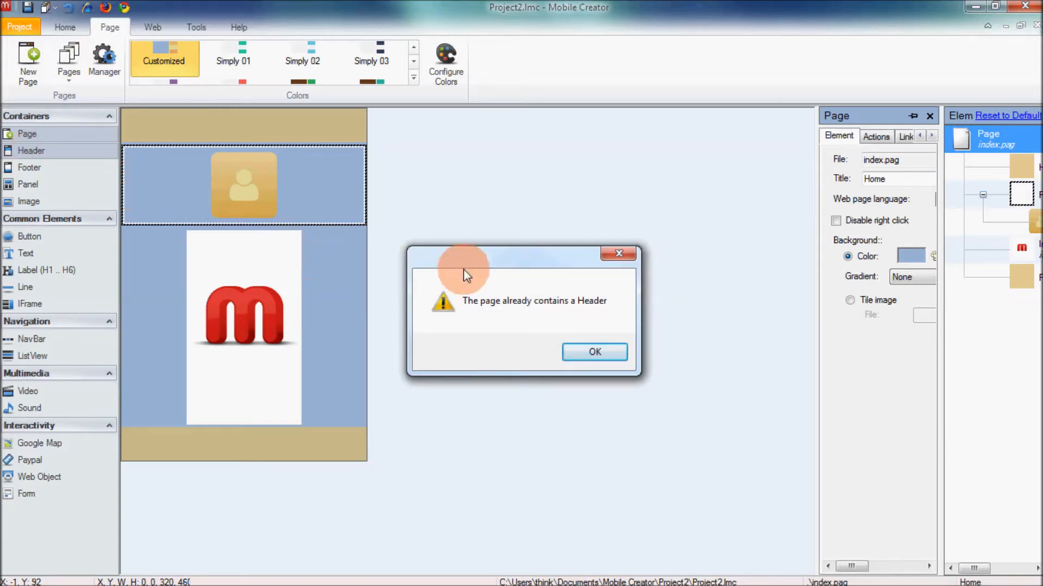
click(612, 352)
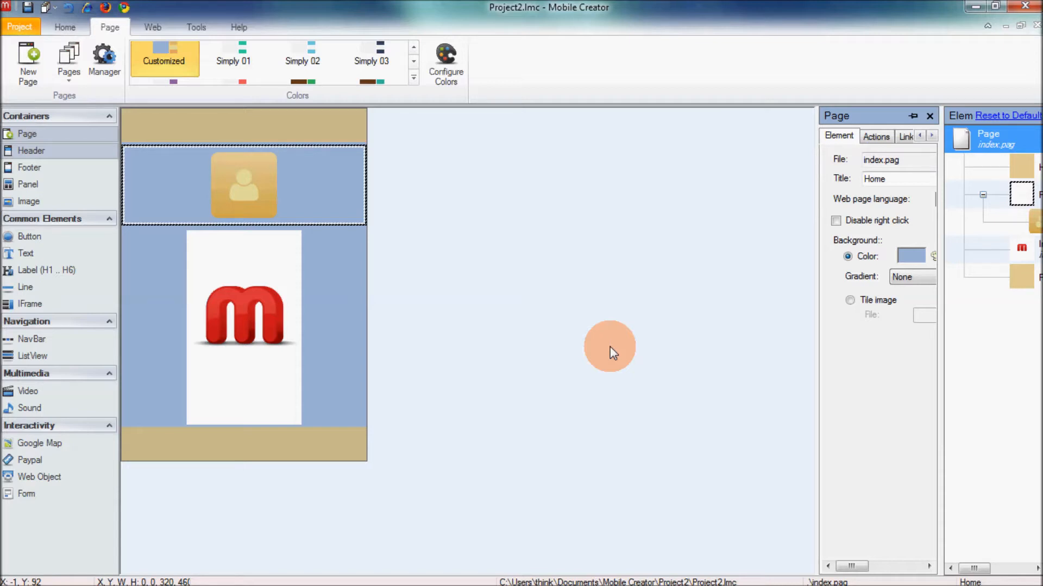
Step: Select the panel that holds the button and examine its nesting in the element tree, collapsing its branch
click(340, 217)
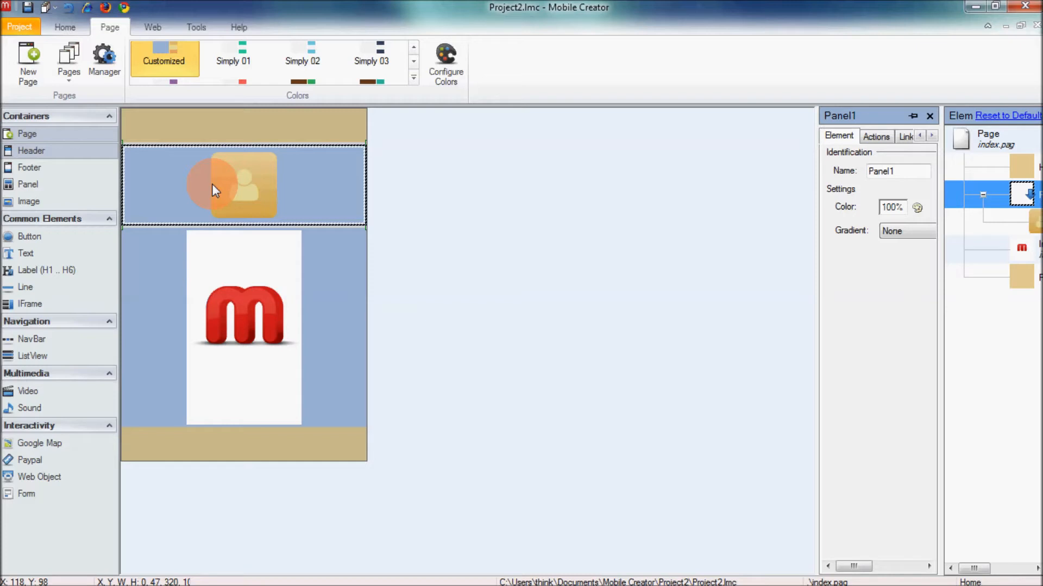
click(1001, 116)
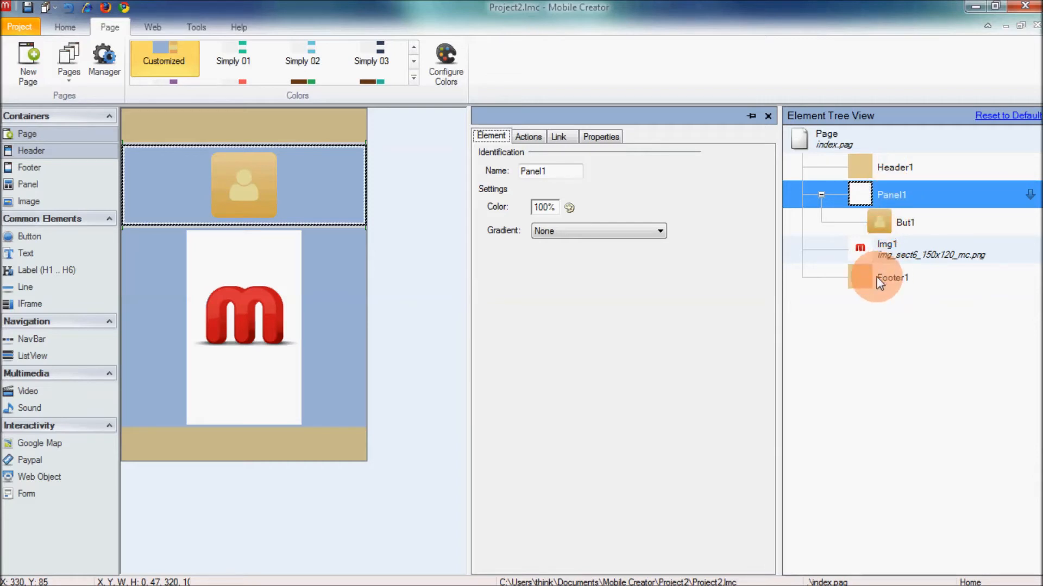
click(821, 194)
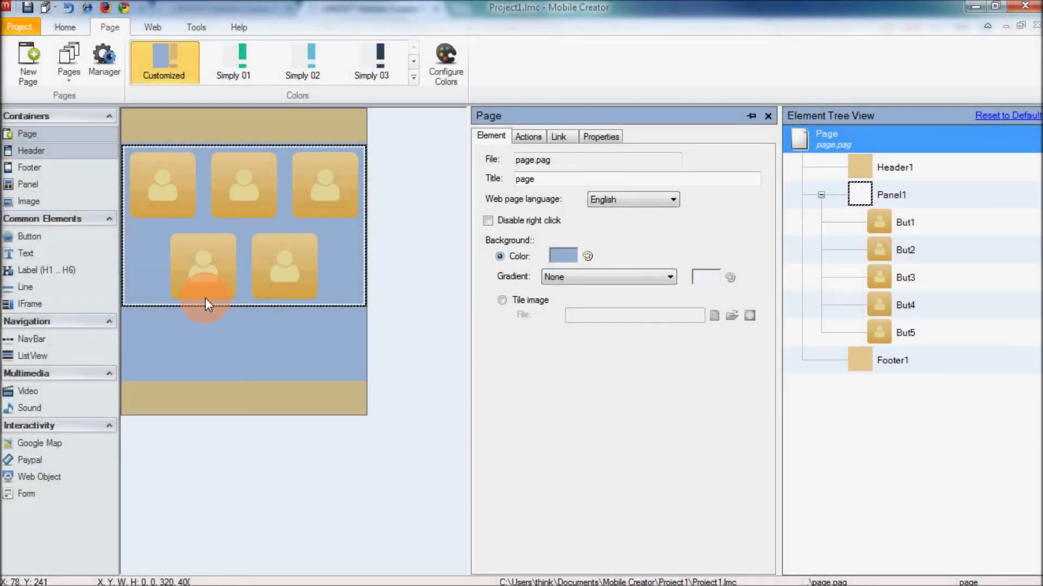
Step: Preview Project1's page.pag, with five buttons in a single panel, in the Chrome browser
click(345, 144)
click(327, 334)
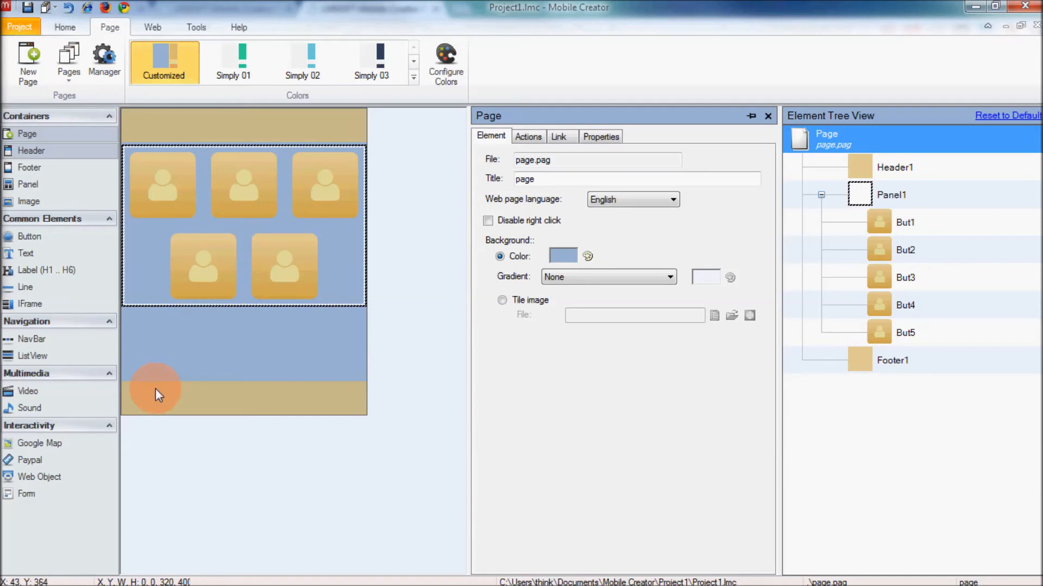
click(124, 8)
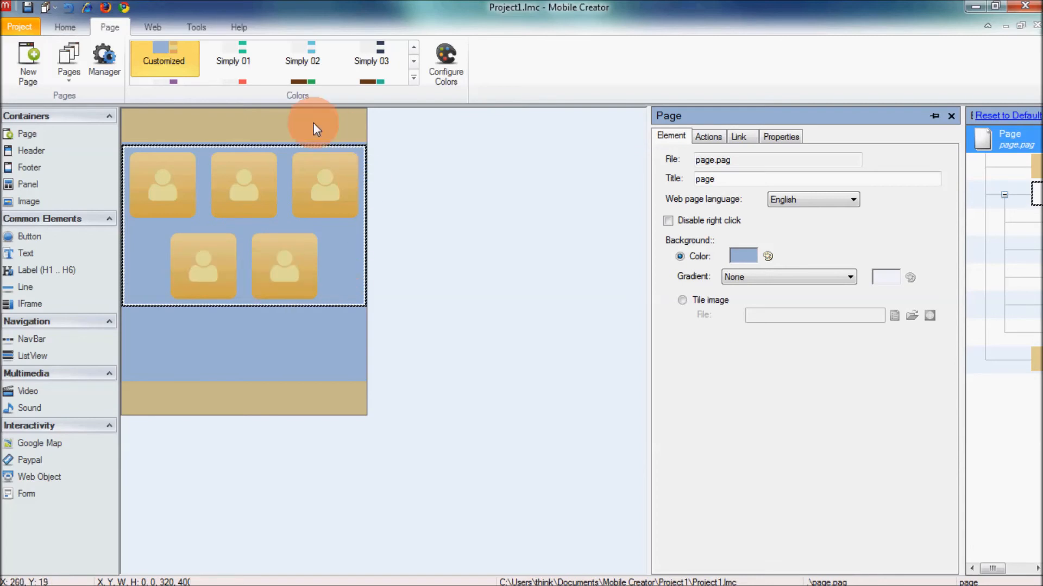
Step: Open page3.pag, select its second panel, preview the page in Chrome and return to Mobile Creator
click(69, 65)
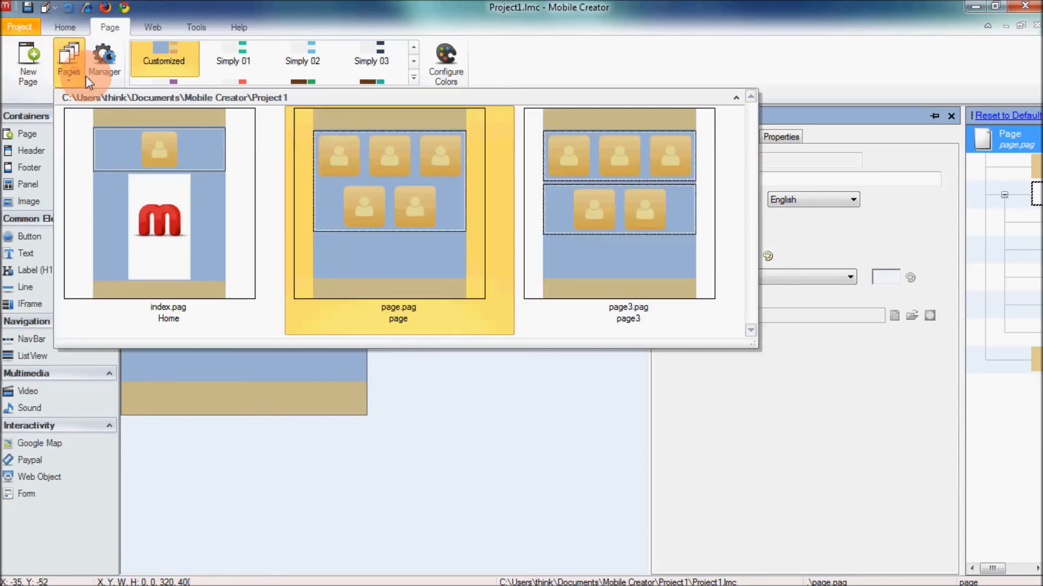
click(588, 243)
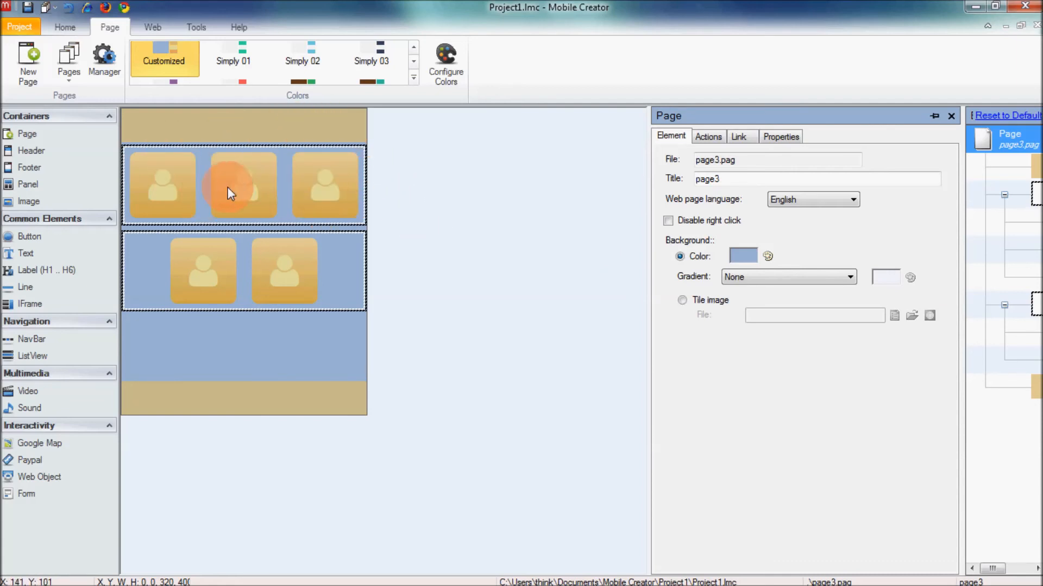
click(140, 241)
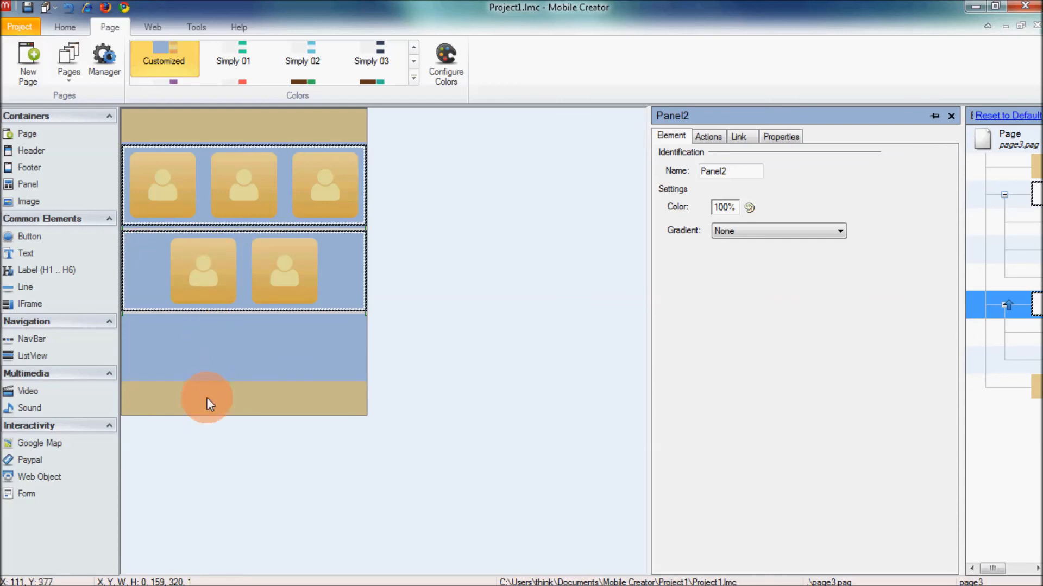
click(126, 7)
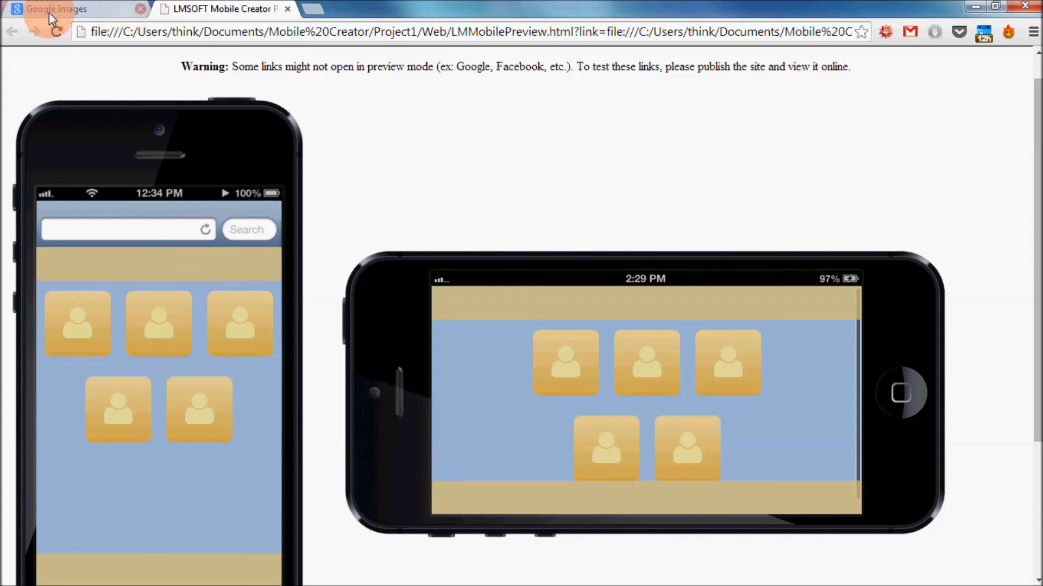
key(alt+Tab)
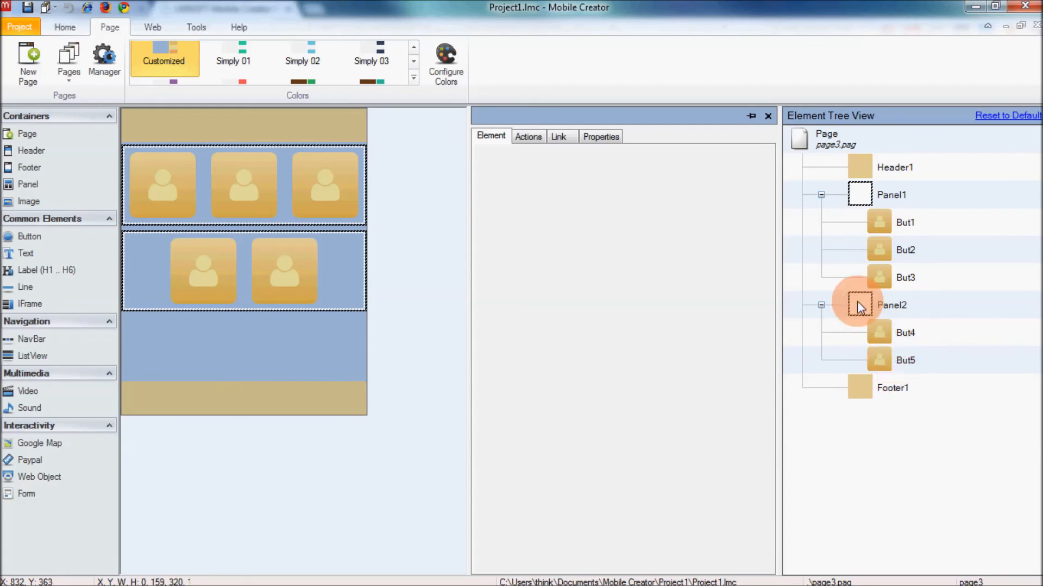
Step: Collapse the Panel2 and Panel1 branches in the element tree of page3.pag
click(821, 304)
click(821, 196)
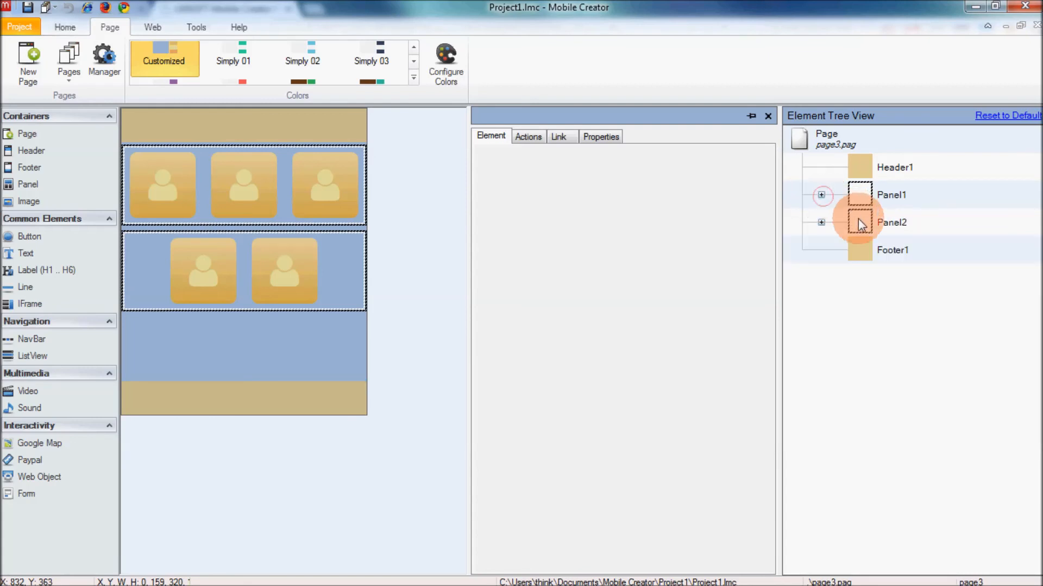